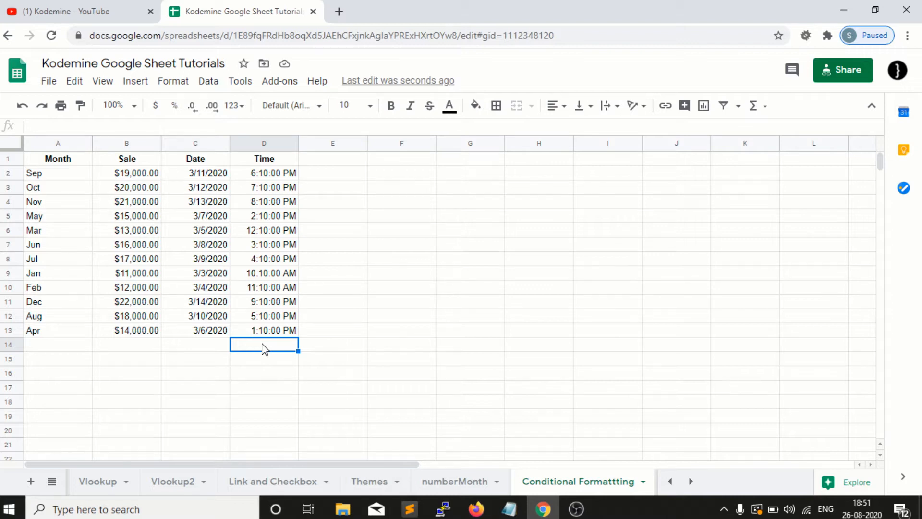
# - Create a filter on the table with the Month, Sale, Date and Time columns
pyautogui.click(182, 192)
pyautogui.click(210, 83)
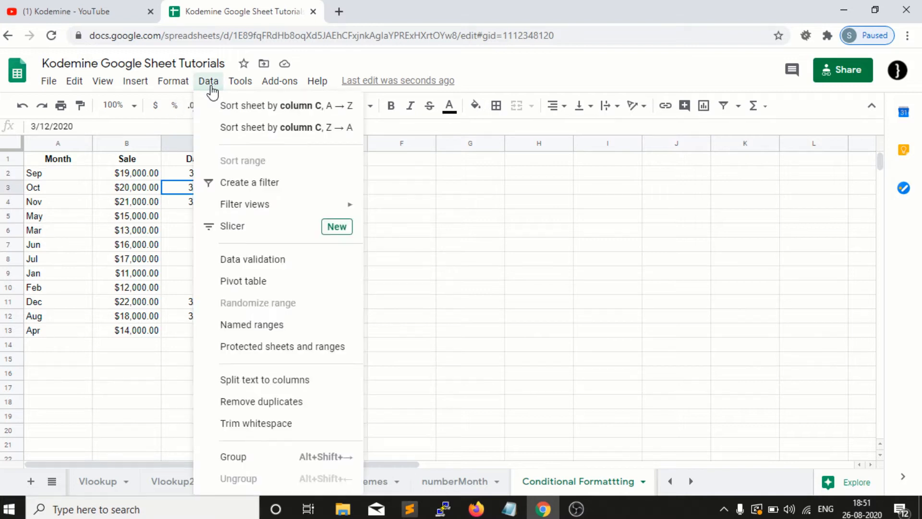
pyautogui.click(236, 185)
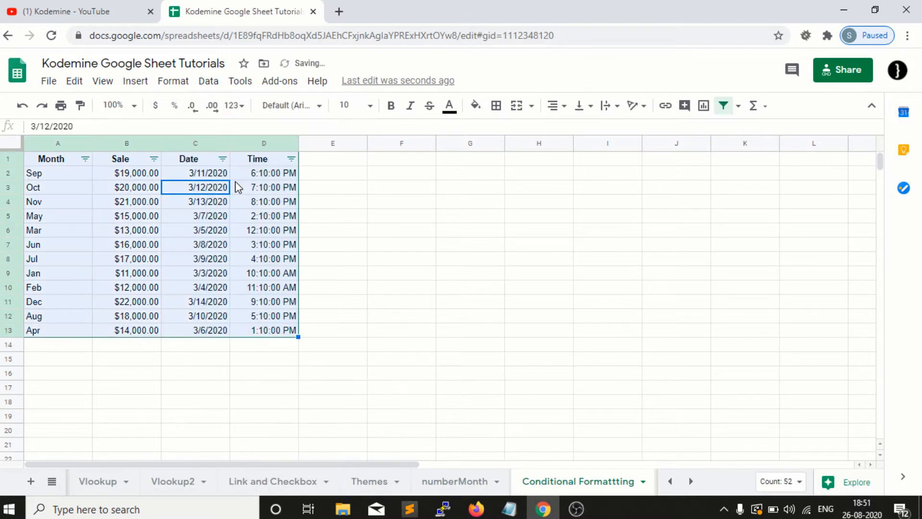
# - Sort the filtered table by the Sale column in ascending order (A → Z)
pyautogui.click(160, 175)
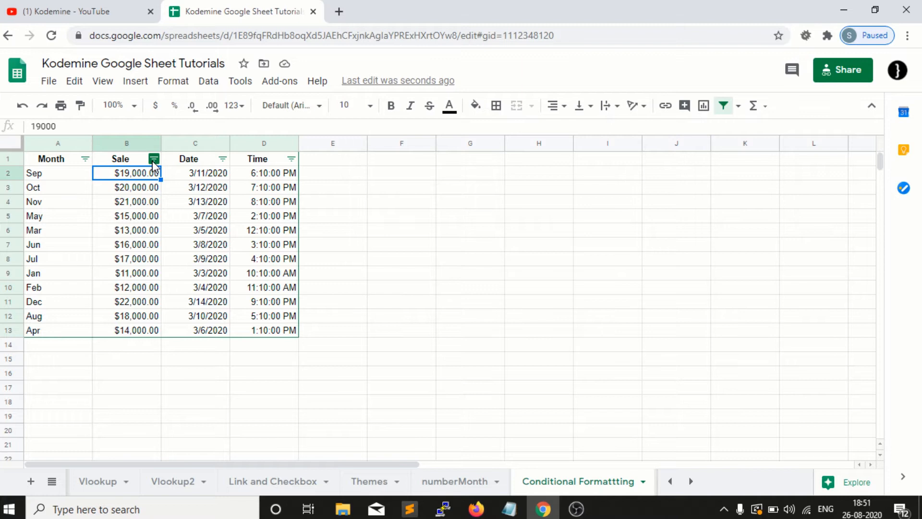
pyautogui.click(154, 159)
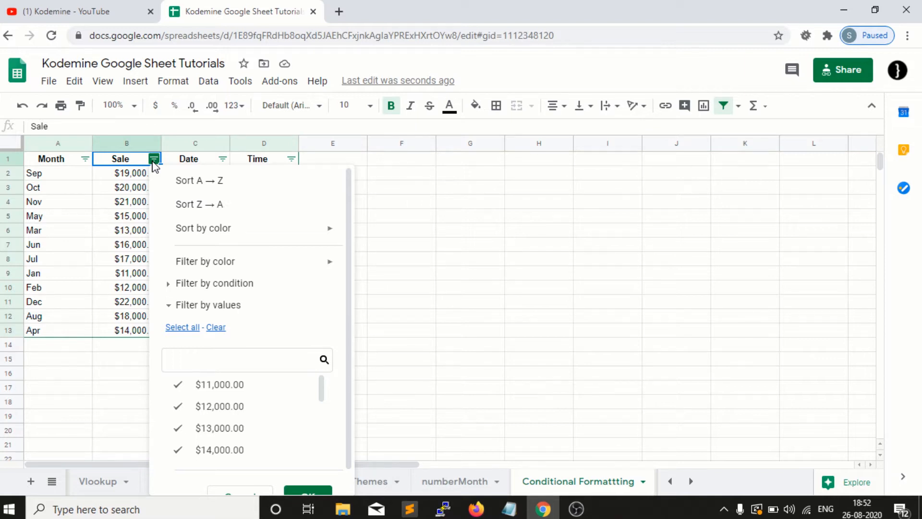
pyautogui.click(234, 192)
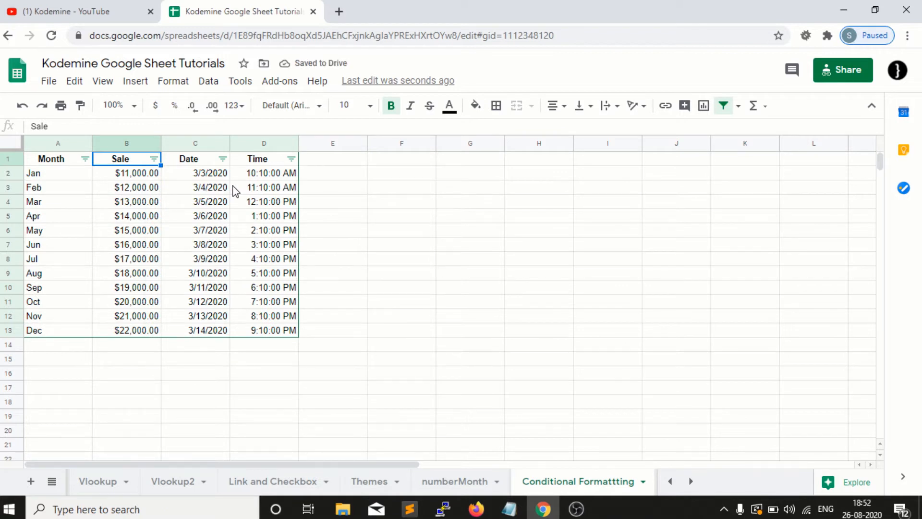
# - Sort the filtered table by the Sale column in descending order (Z → A)
pyautogui.click(154, 159)
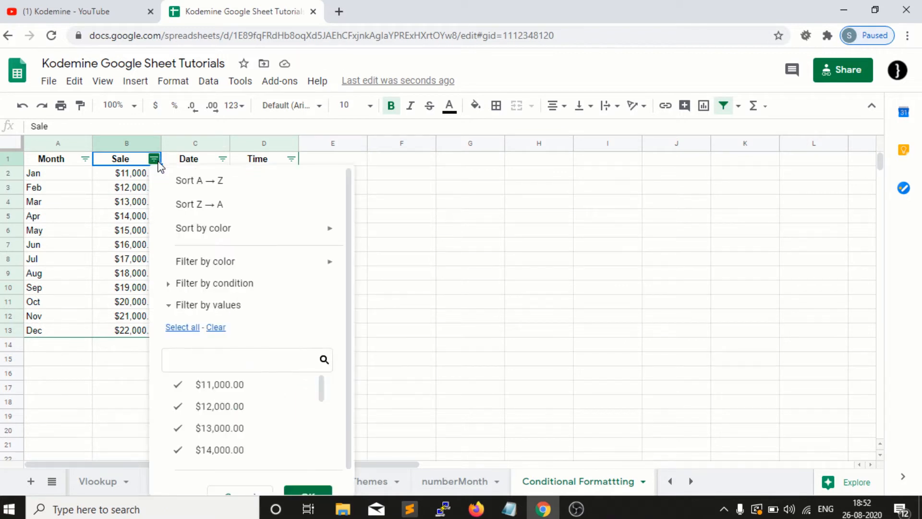
pyautogui.click(224, 205)
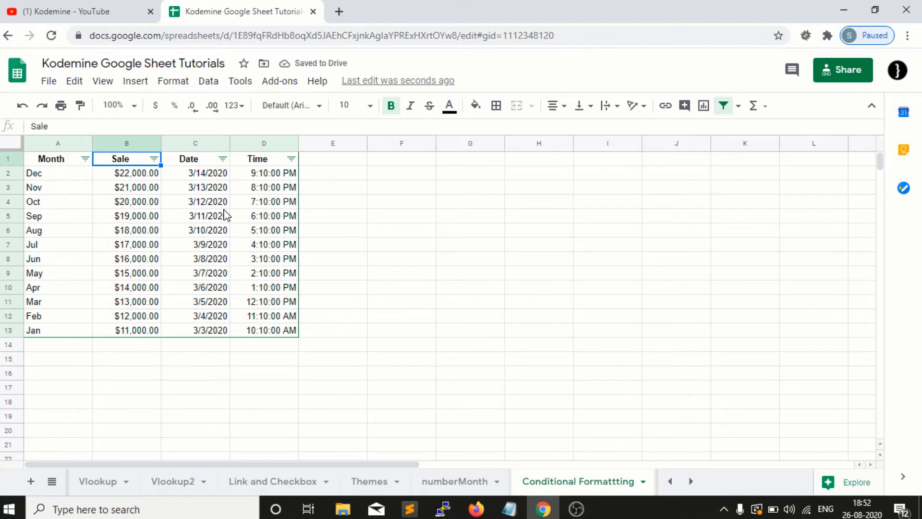
pyautogui.moveTo(223, 208); pyautogui.dragTo(151, 158)
pyautogui.click(154, 159)
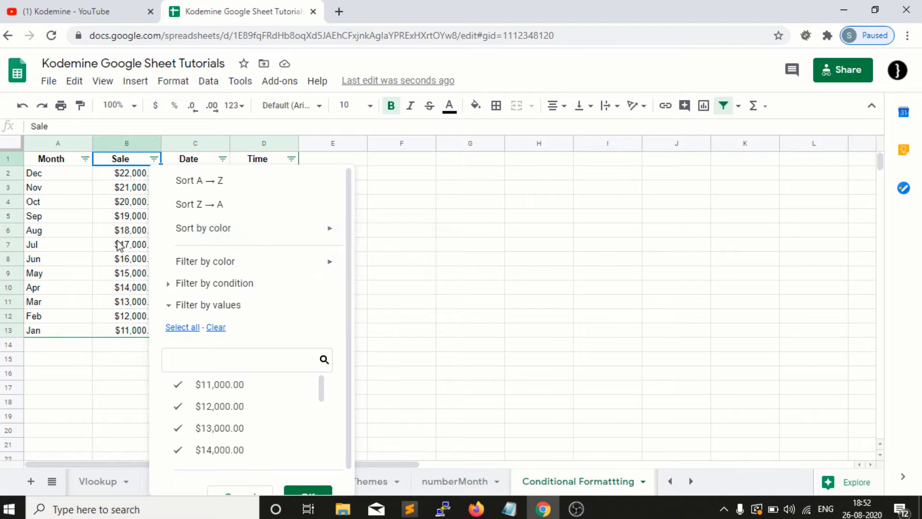
pyautogui.click(113, 320)
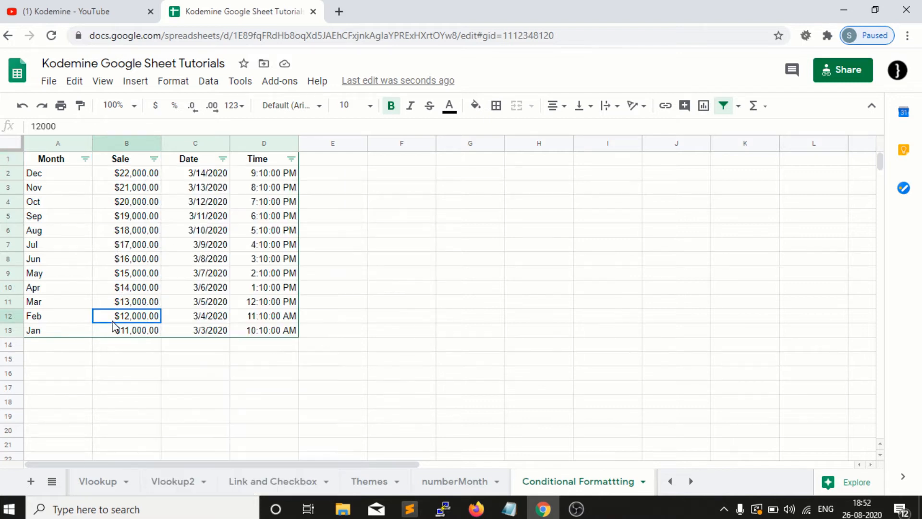
# - Fill the January and December Sale cells, B13 and B2, with yellow
pyautogui.click(135, 335)
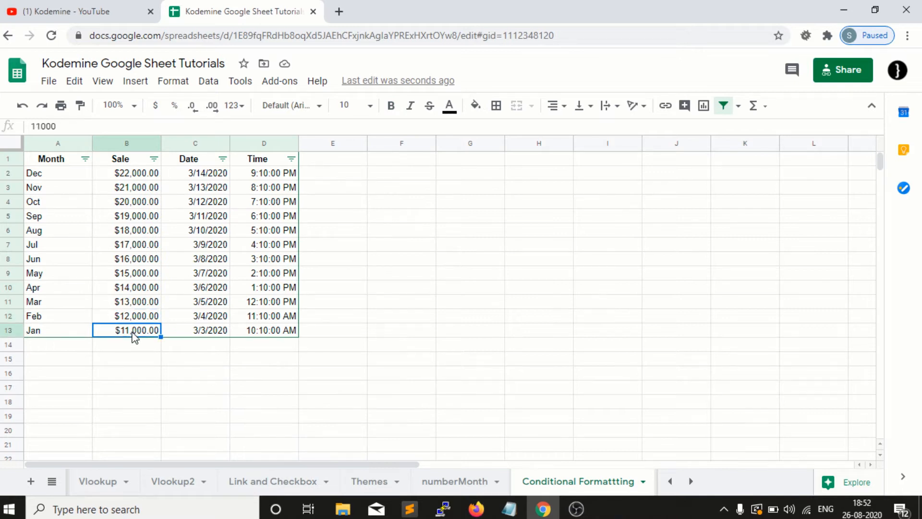
pyautogui.keyDown('ctrl'); pyautogui.click(147, 176); pyautogui.keyUp('ctrl')
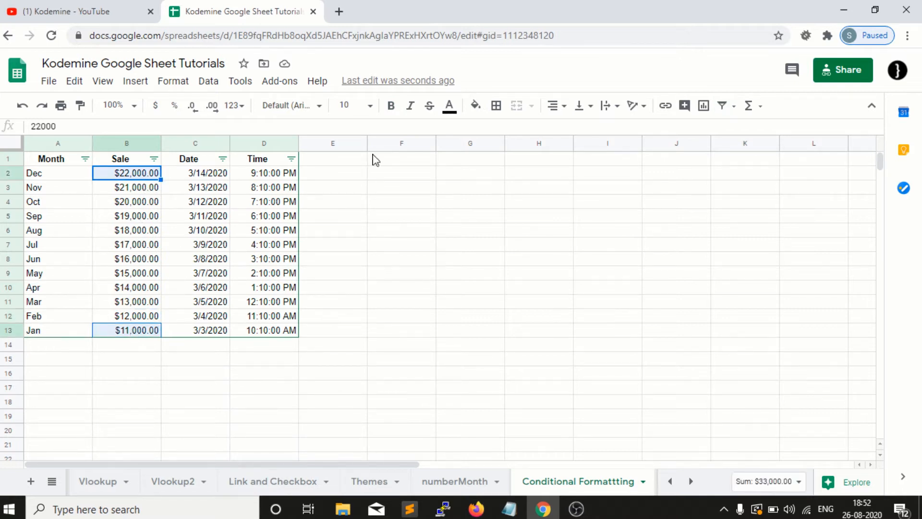
pyautogui.click(476, 106)
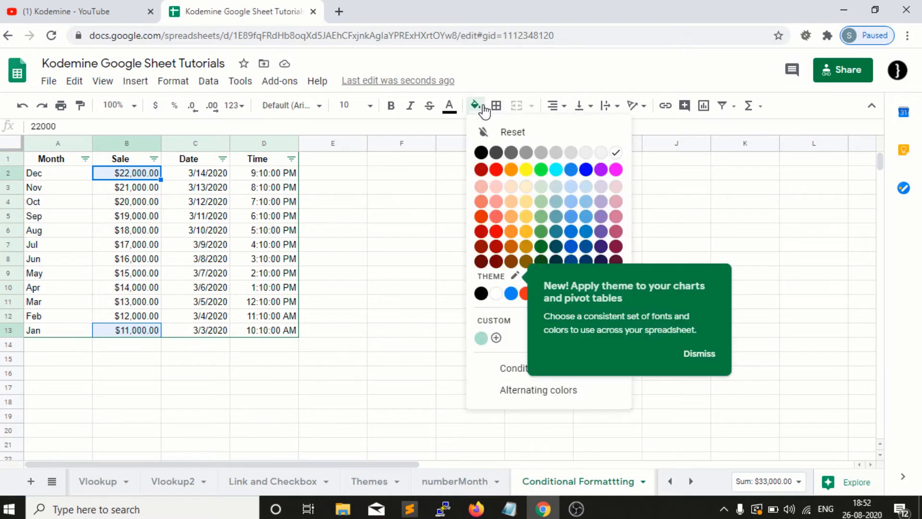
pyautogui.click(526, 169)
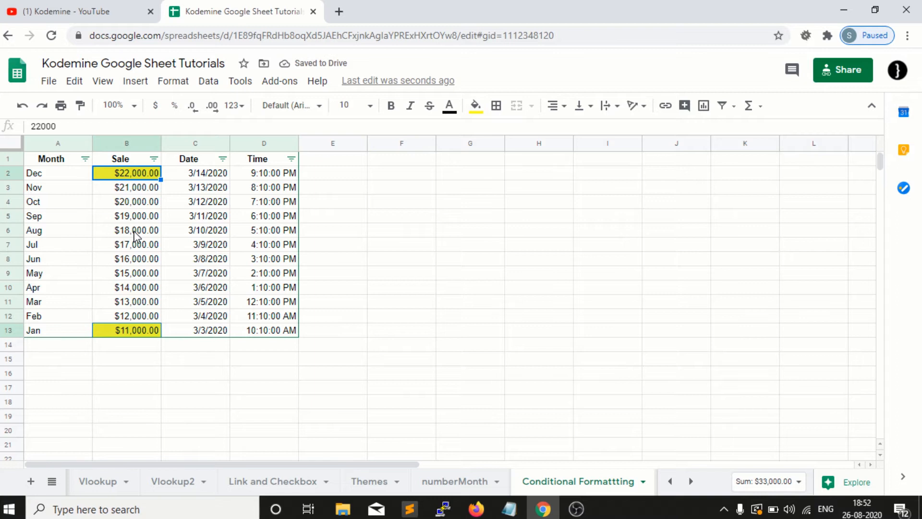
pyautogui.click(134, 260)
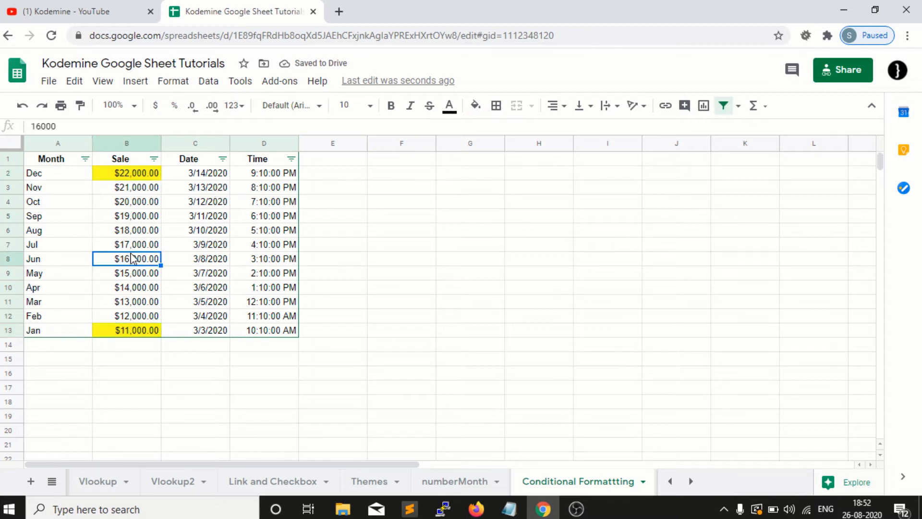
pyautogui.click(138, 176)
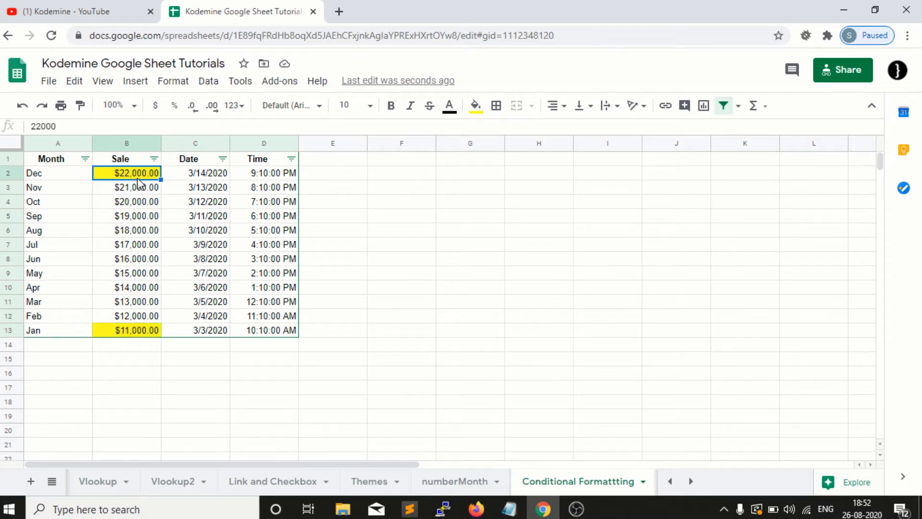
pyautogui.click(134, 245)
# - Sort the table by the yellow fill color in the Sale column
pyautogui.click(154, 159)
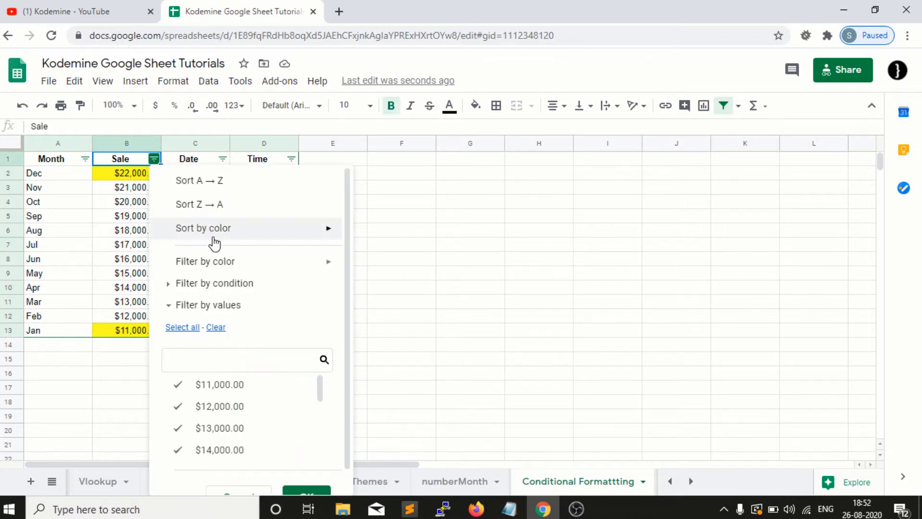
pyautogui.moveTo(218, 240)
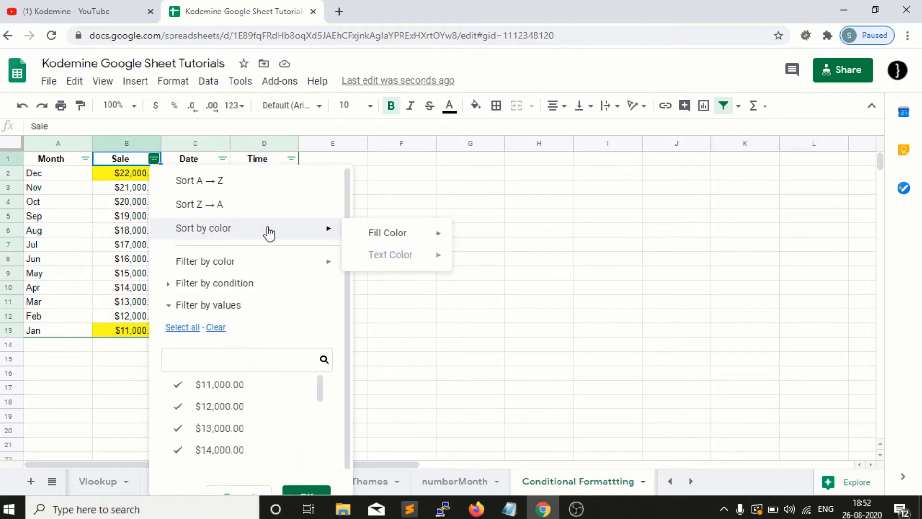
pyautogui.moveTo(381, 235)
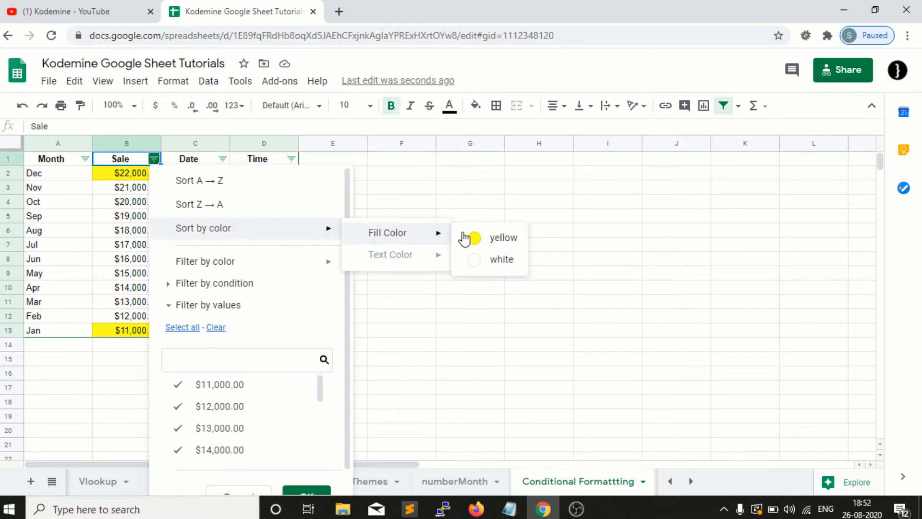
pyautogui.click(487, 242)
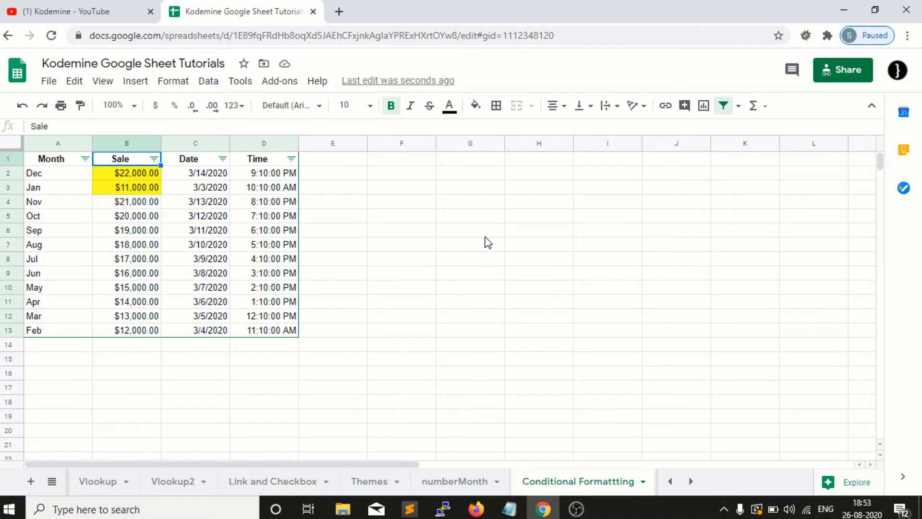
# - Filter the Sale column by fill color to show only the white cells
pyautogui.click(154, 160)
pyautogui.moveTo(250, 271)
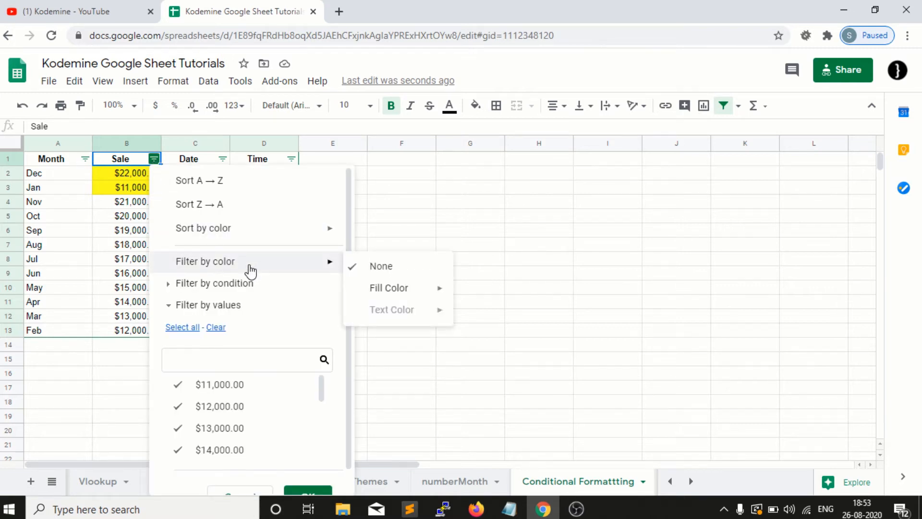
pyautogui.moveTo(401, 288)
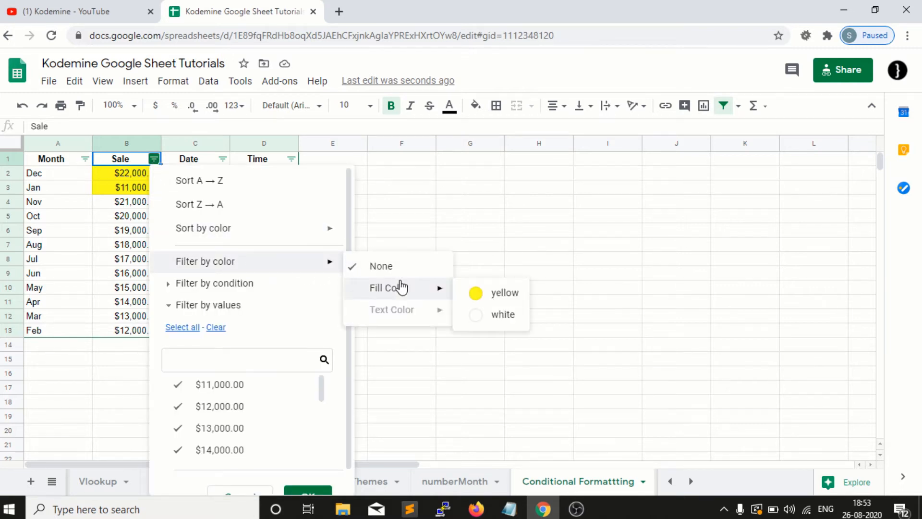
pyautogui.click(475, 319)
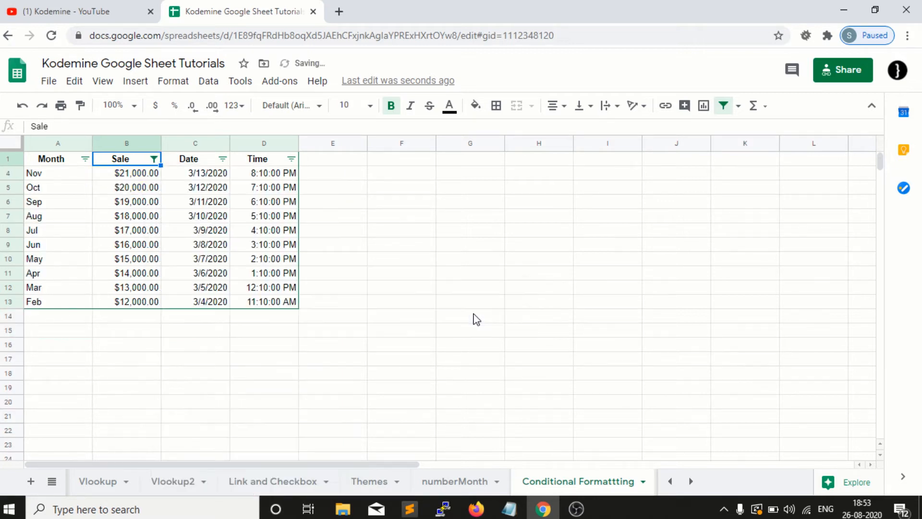
# - Switch the Sale column's fill color filter to yellow and confirm the filter settings
pyautogui.click(155, 159)
pyautogui.moveTo(318, 264)
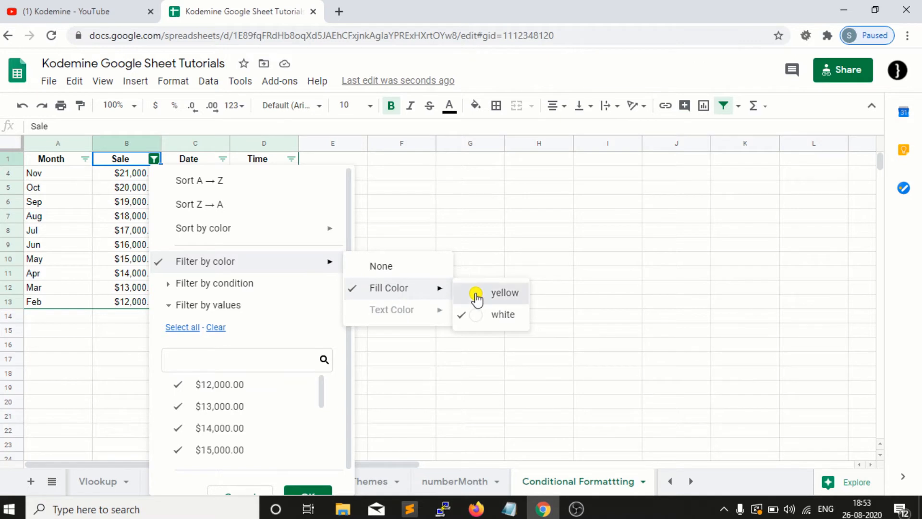
pyautogui.click(476, 293)
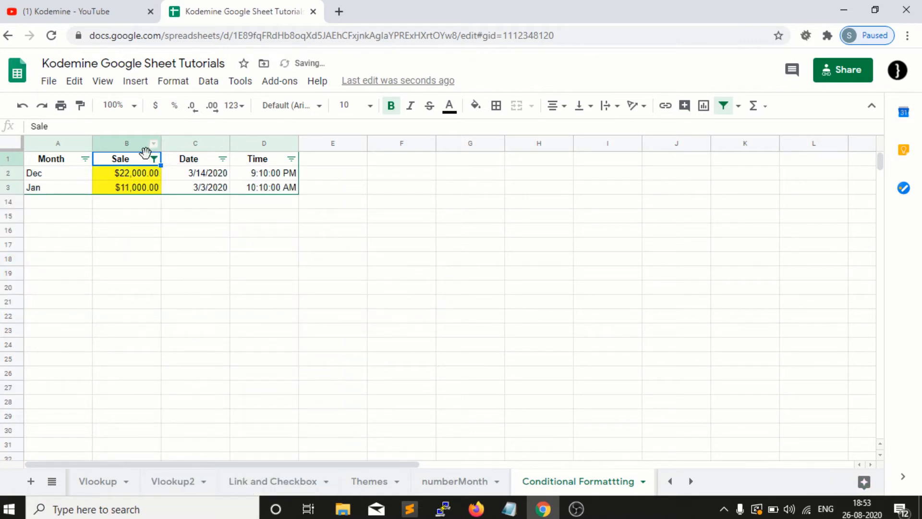
pyautogui.click(154, 160)
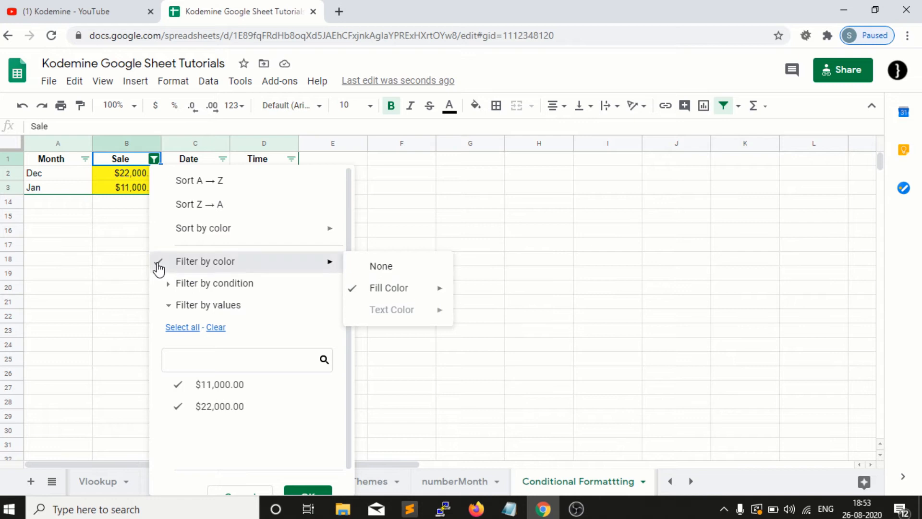
pyautogui.scroll(-1, 242, 382)
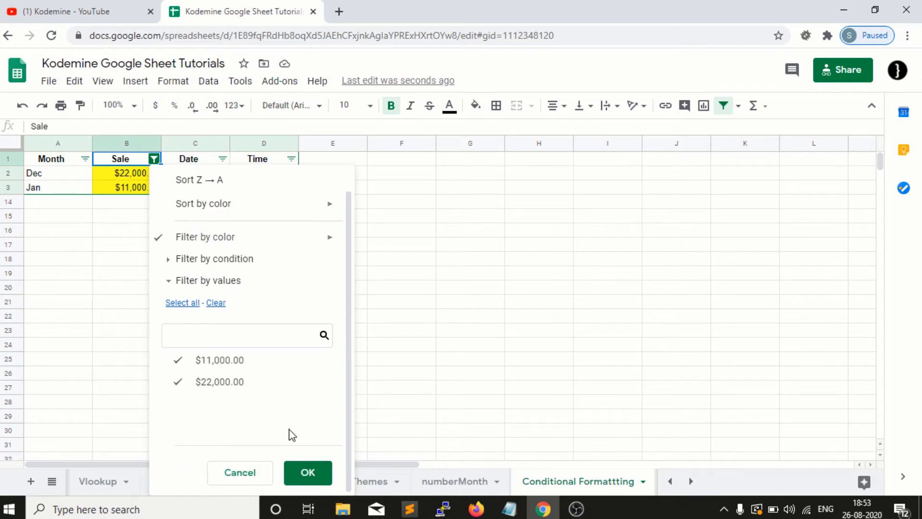
pyautogui.click(297, 473)
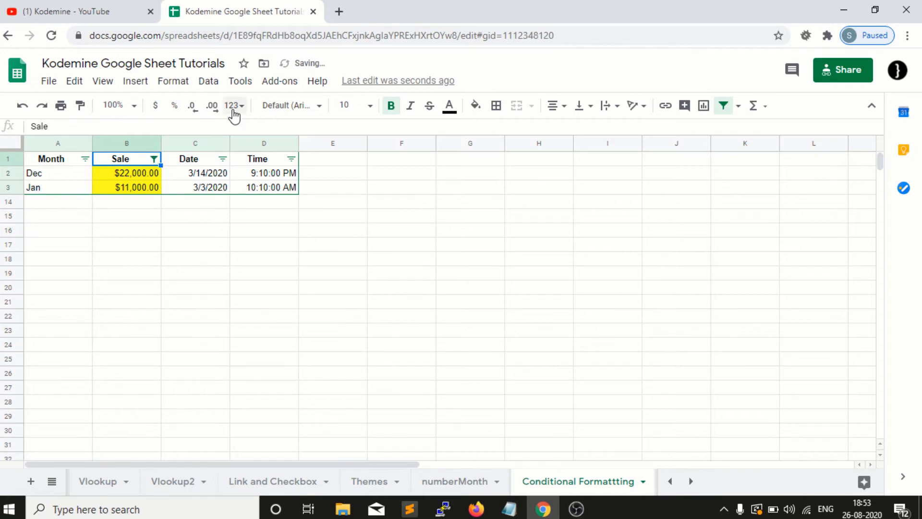
# - Turn off the table's filter to clear the color filtering, and create a new filter on the same data
pyautogui.click(210, 82)
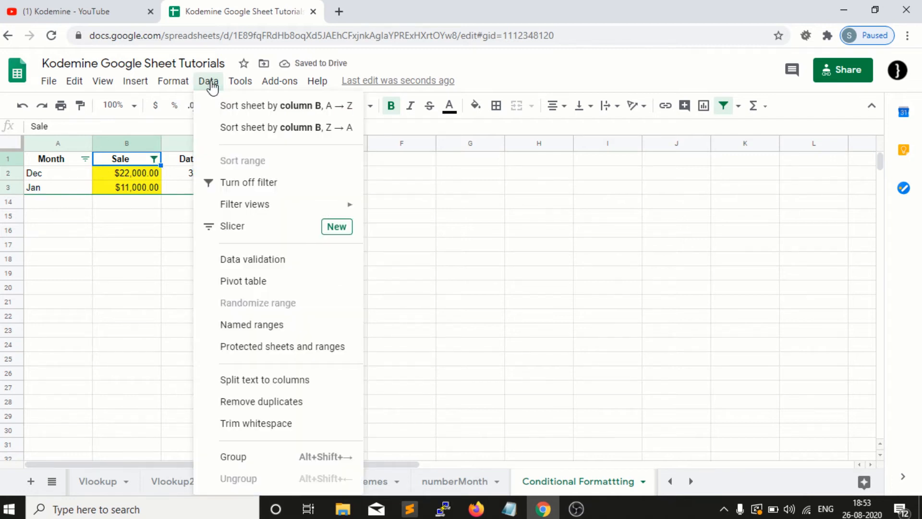
pyautogui.click(246, 184)
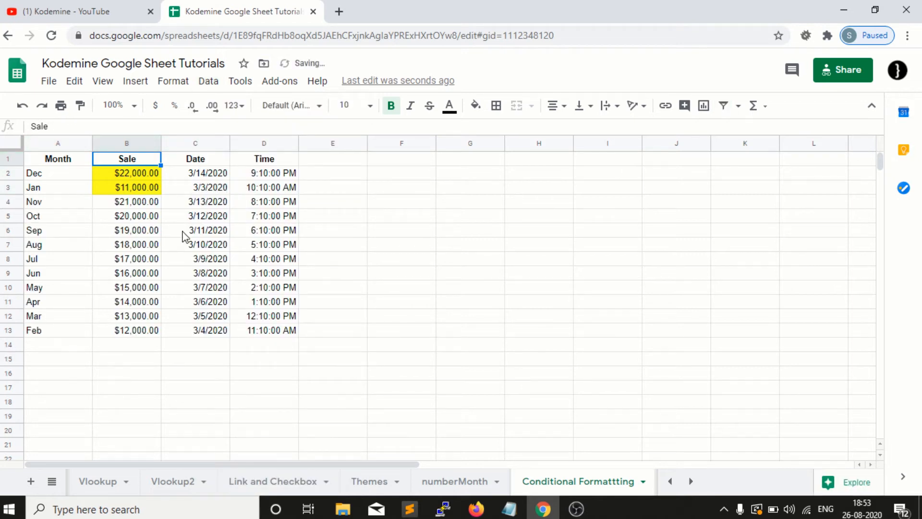
pyautogui.click(204, 88)
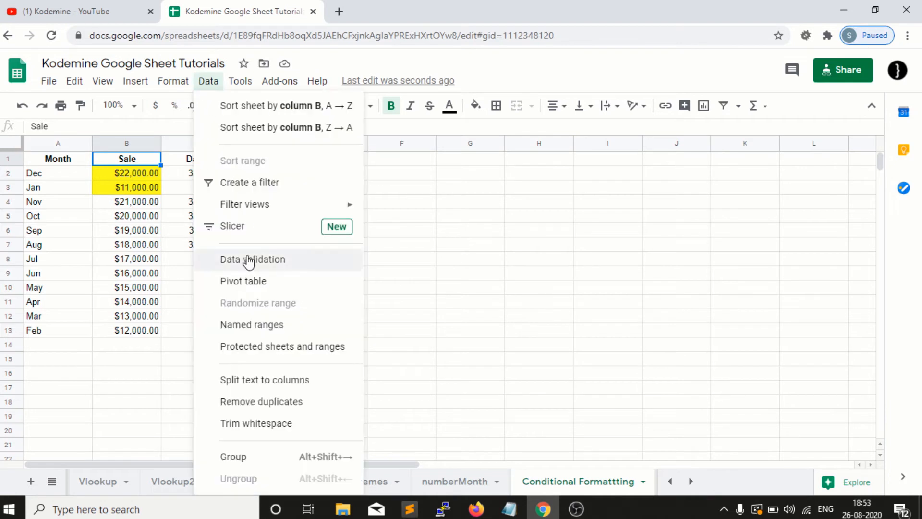
pyautogui.click(267, 187)
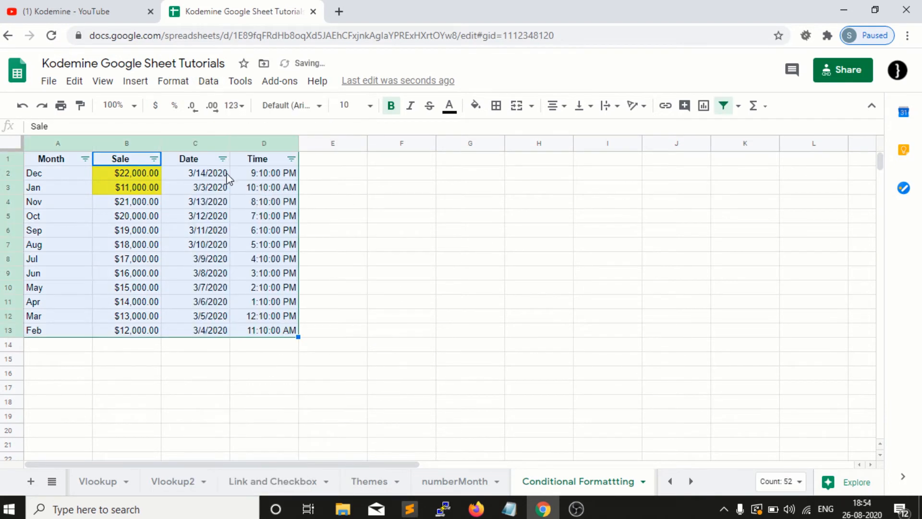
pyautogui.click(189, 202)
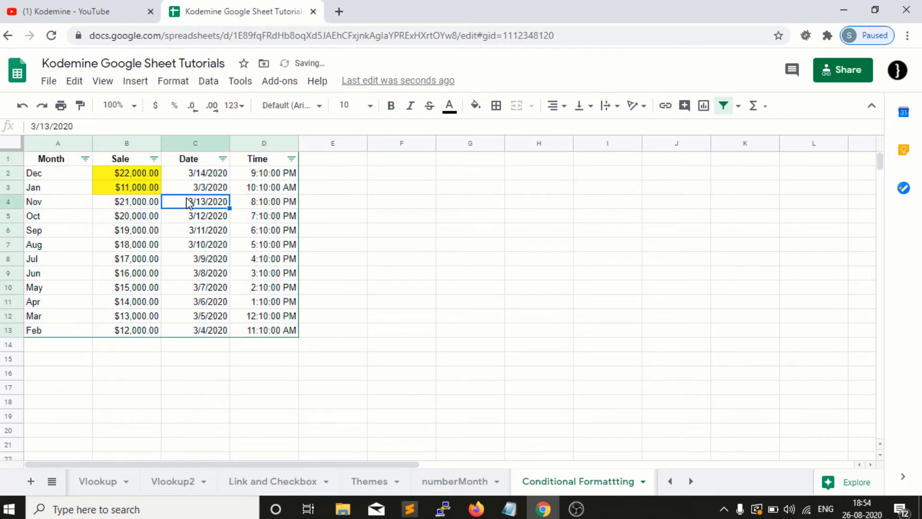
# - Filter the Sale column by condition to show only values greater than 15000, and undo that filter
pyautogui.click(153, 158)
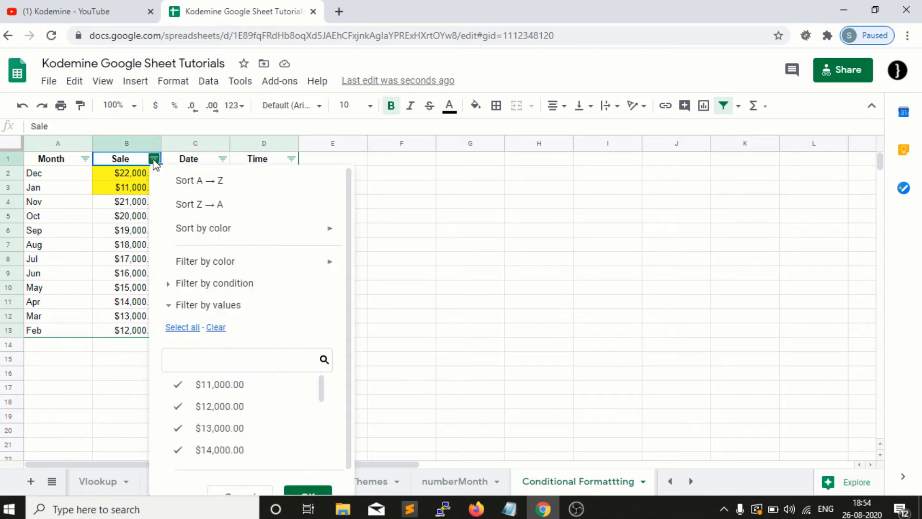
pyautogui.click(172, 287)
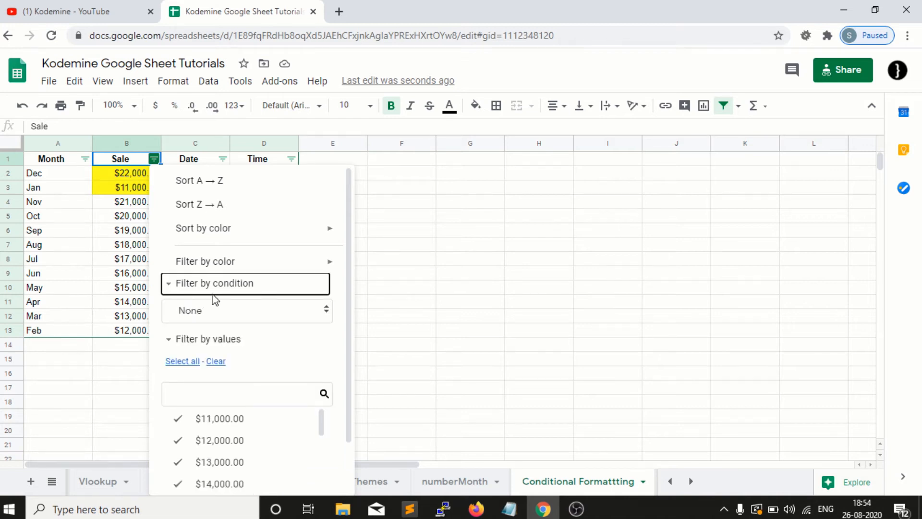
pyautogui.click(233, 317)
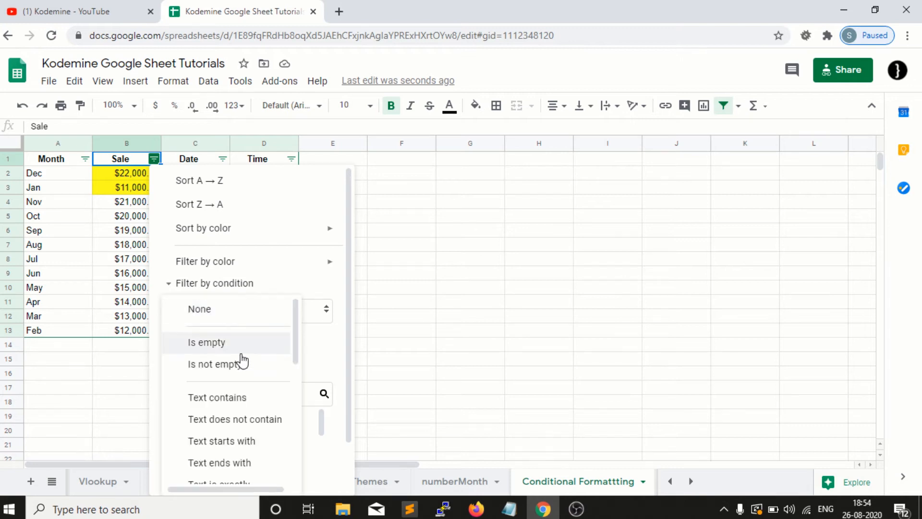
pyautogui.scroll(-3, 243, 360)
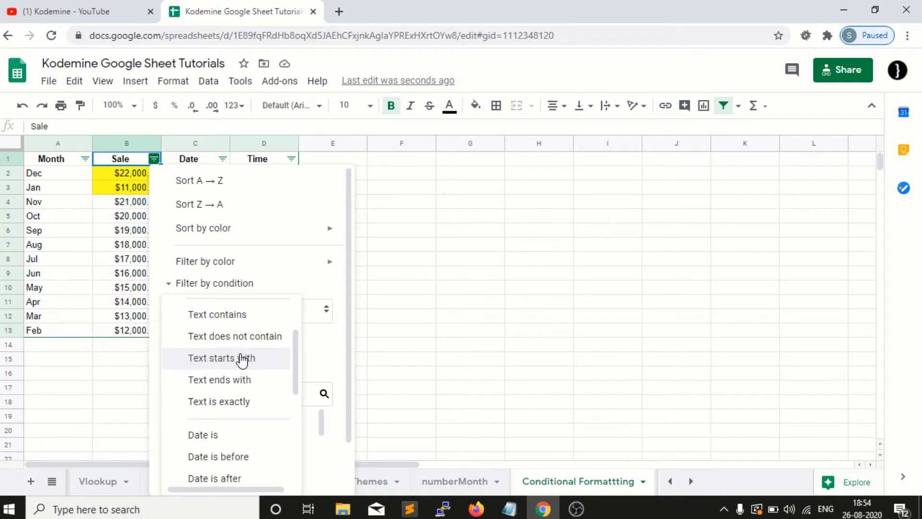
pyautogui.scroll(-5, 243, 359)
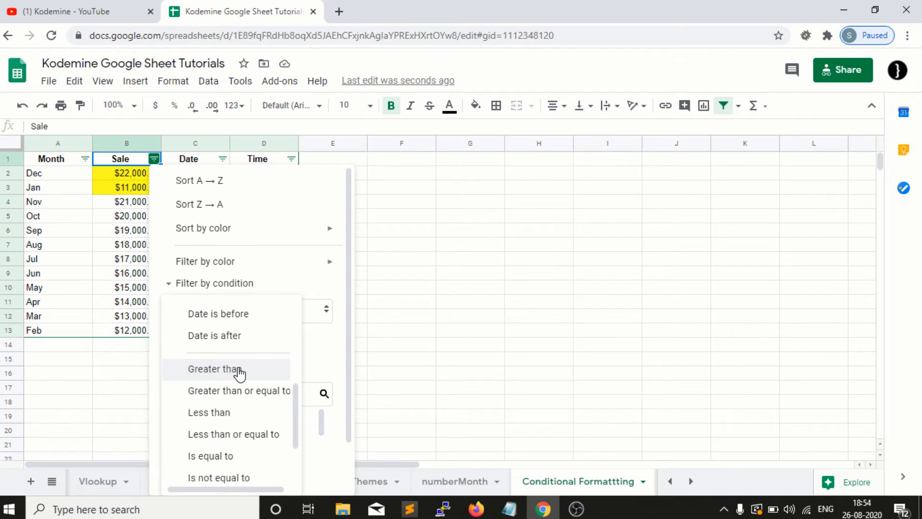
pyautogui.click(239, 372)
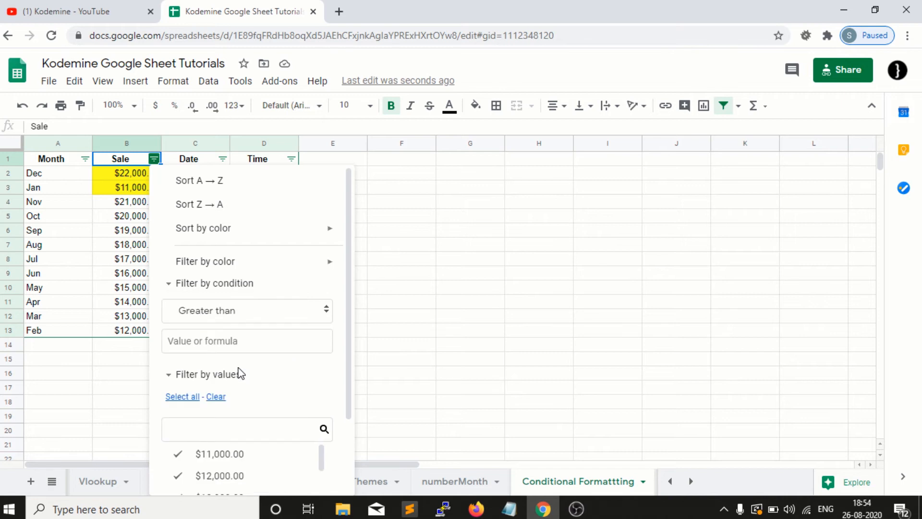
pyautogui.click(263, 340)
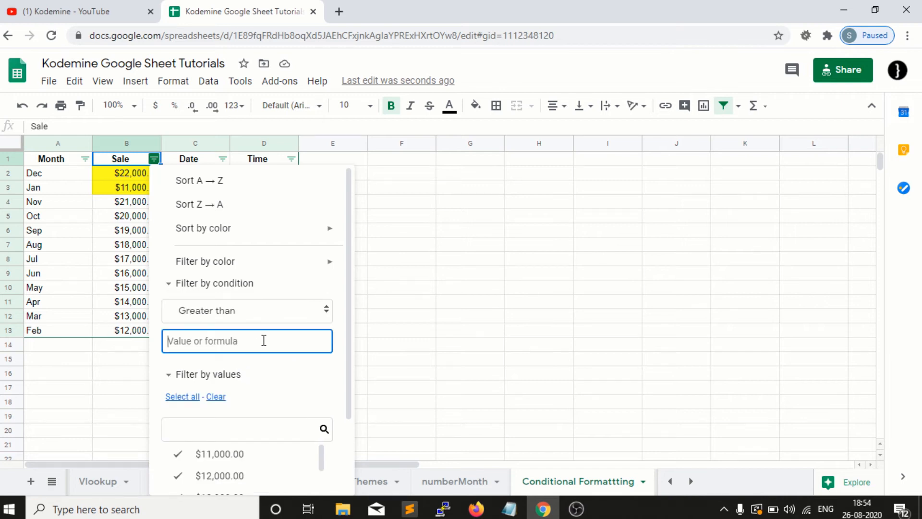
pyautogui.write('15000')
pyautogui.scroll(-2, 158, 416)
pyautogui.click(308, 474)
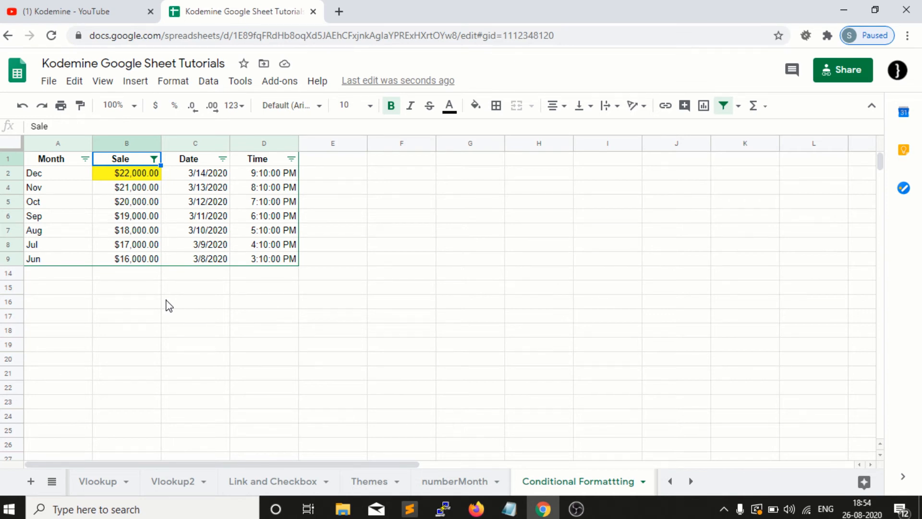
pyautogui.hotkey('ctrl', 'z')
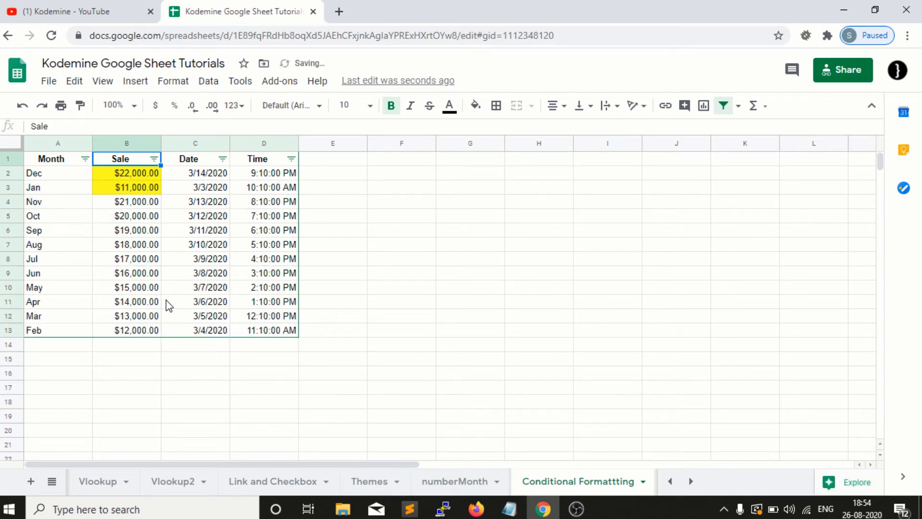
# - Deselect all values in the Sale column's value filter, search for $14 and select $14,000.00
pyautogui.click(153, 159)
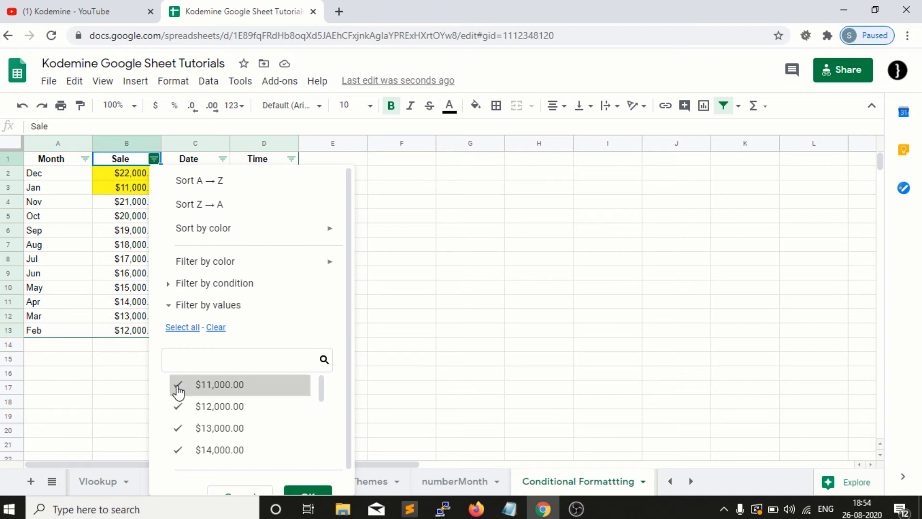
pyautogui.click(215, 327)
pyautogui.click(182, 329)
pyautogui.click(214, 328)
pyautogui.click(209, 361)
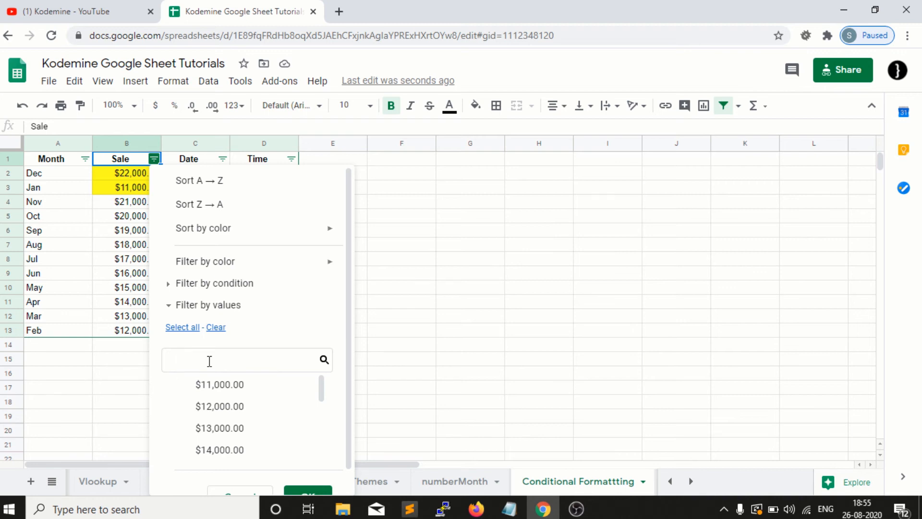
pyautogui.write('$14')
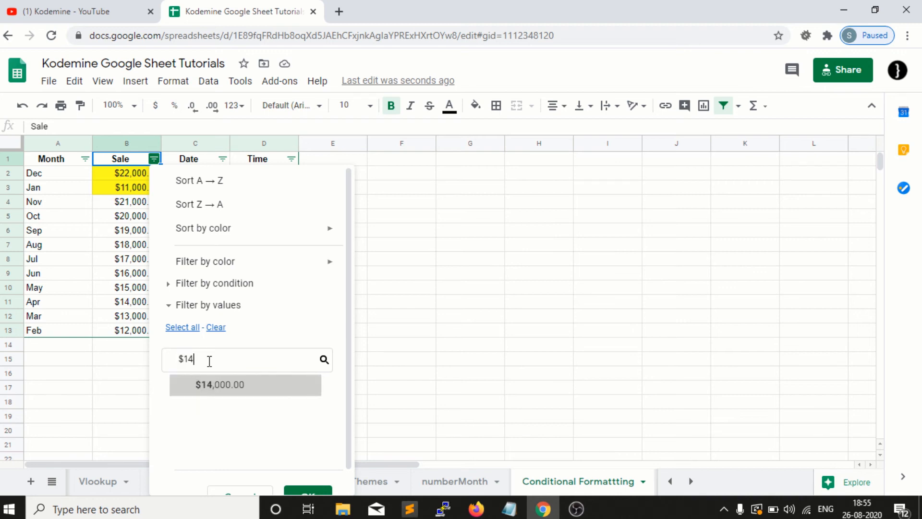
pyautogui.click(181, 384)
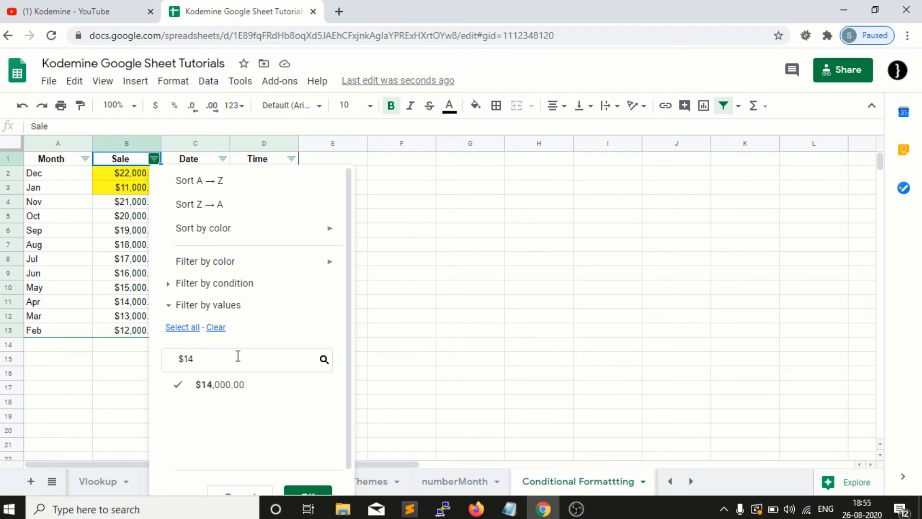
# - Replace the value search with $18 and add $18,000.00 to the Sale column's selected filter values
pyautogui.press('BackSpace')
pyautogui.press('BackSpace')
pyautogui.press('BackSpace')
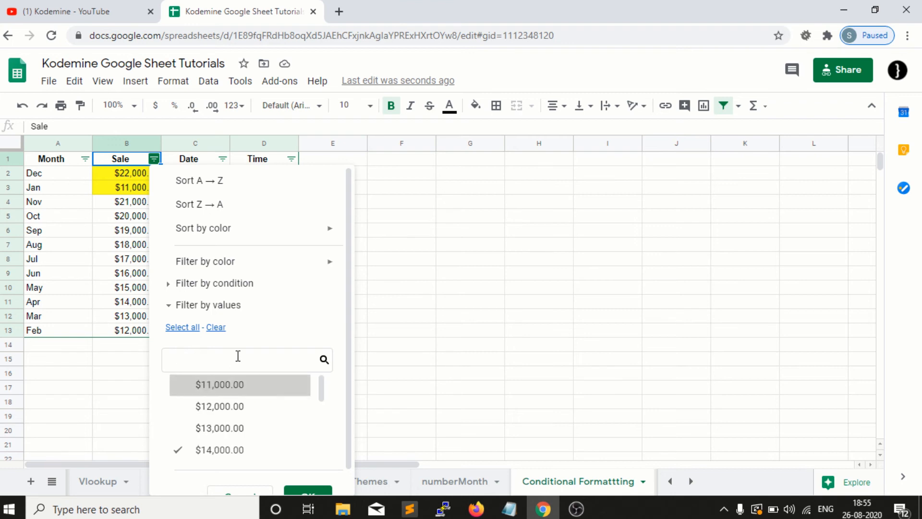
pyautogui.write('$18')
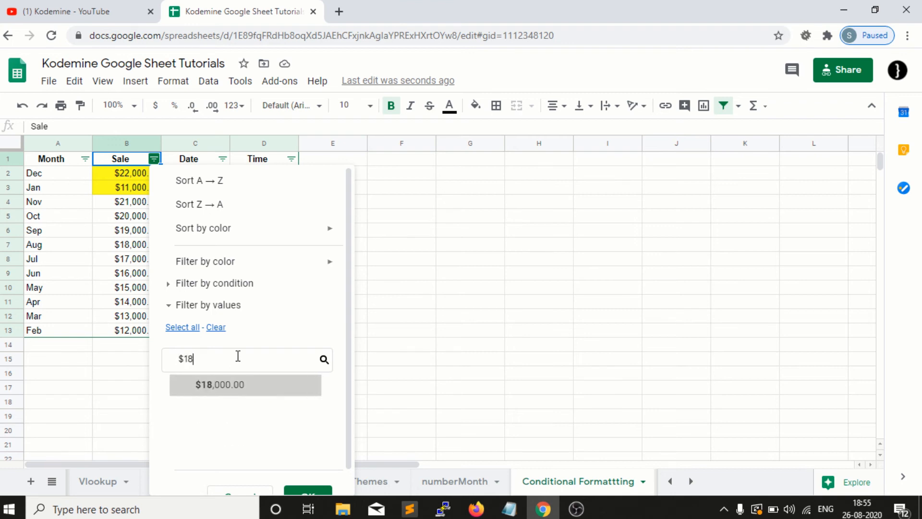
pyautogui.click(195, 389)
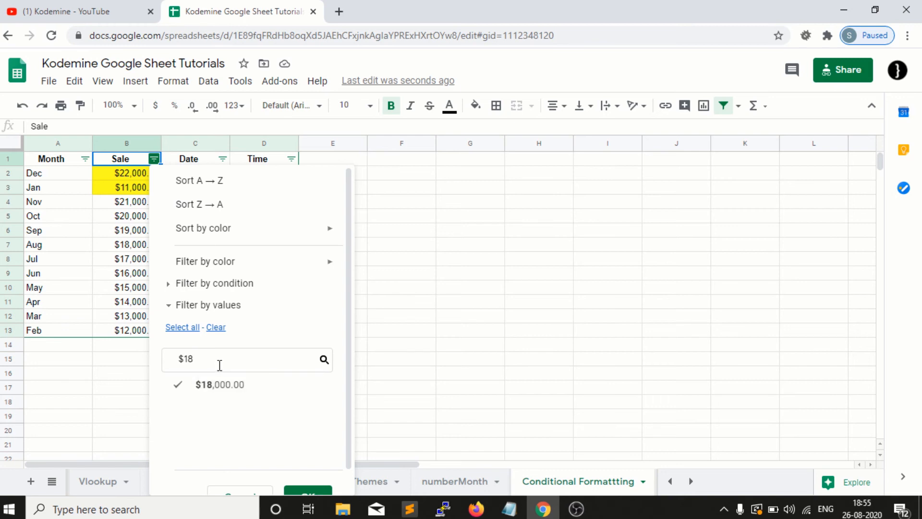
# - Clear the value search, review the selected values in the full list and apply the Sale column's value filter
pyautogui.press('BackSpace')
pyautogui.press('BackSpace')
pyautogui.press('BackSpace')
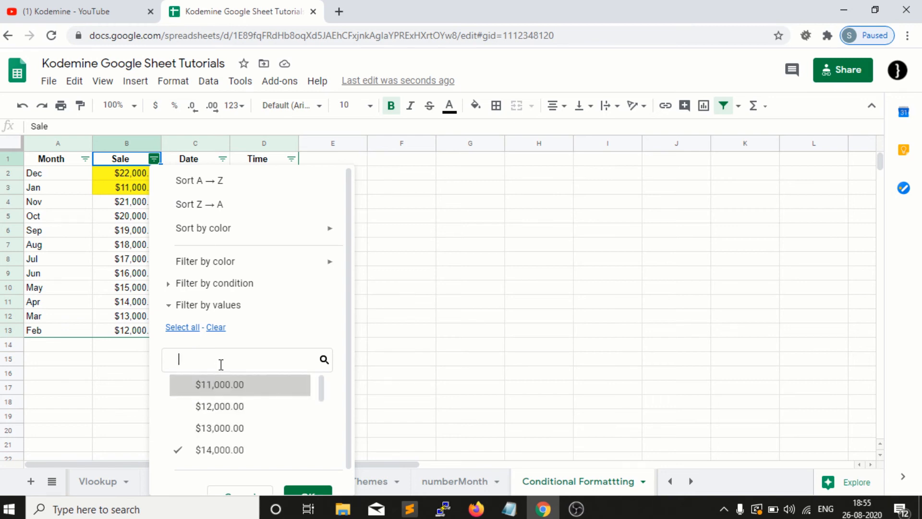
pyautogui.scroll(-1, 307, 471)
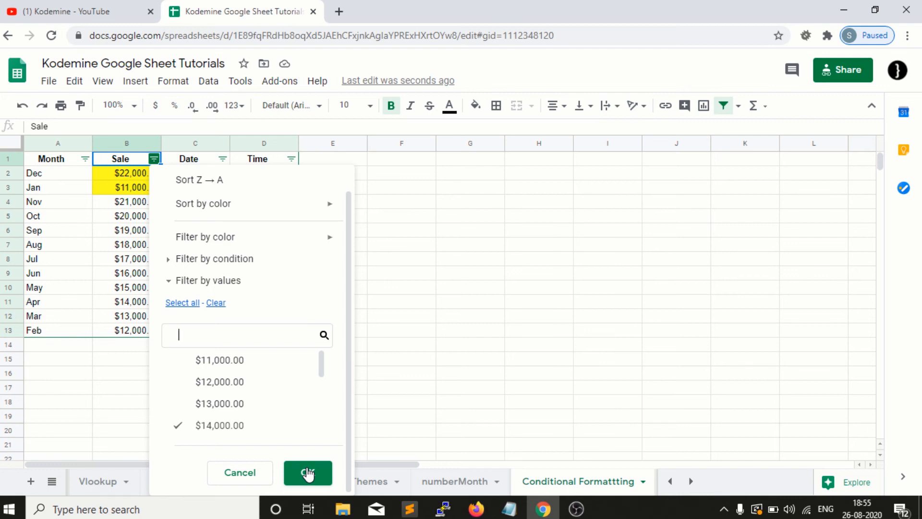
pyautogui.scroll(1, 262, 401)
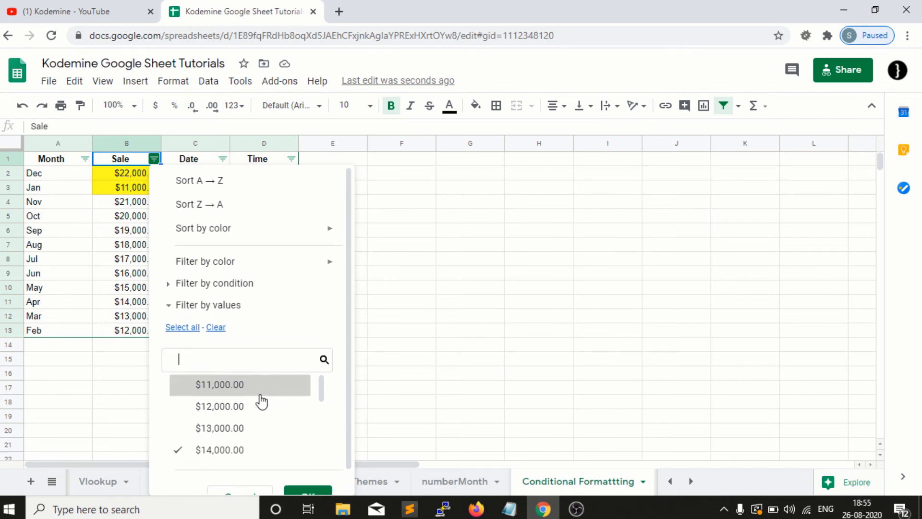
pyautogui.scroll(-4, 232, 446)
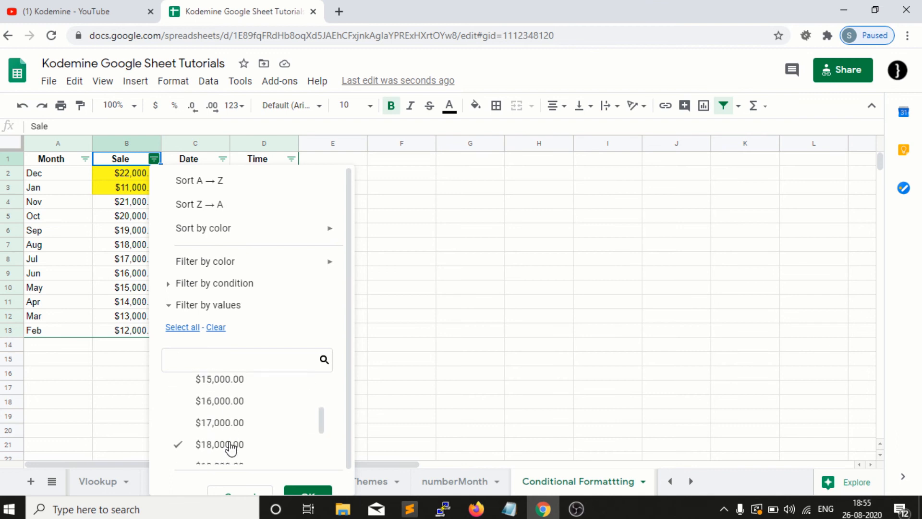
pyautogui.scroll(-1, 255, 448)
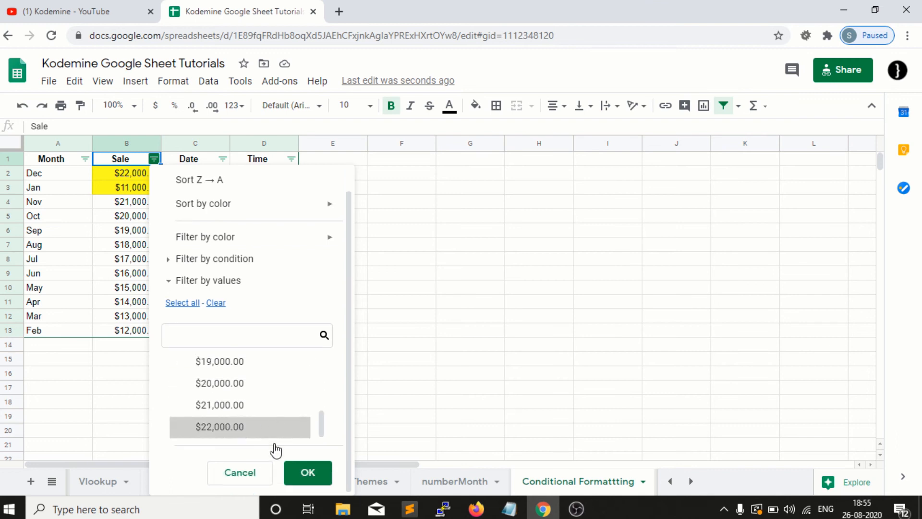
pyautogui.click(308, 474)
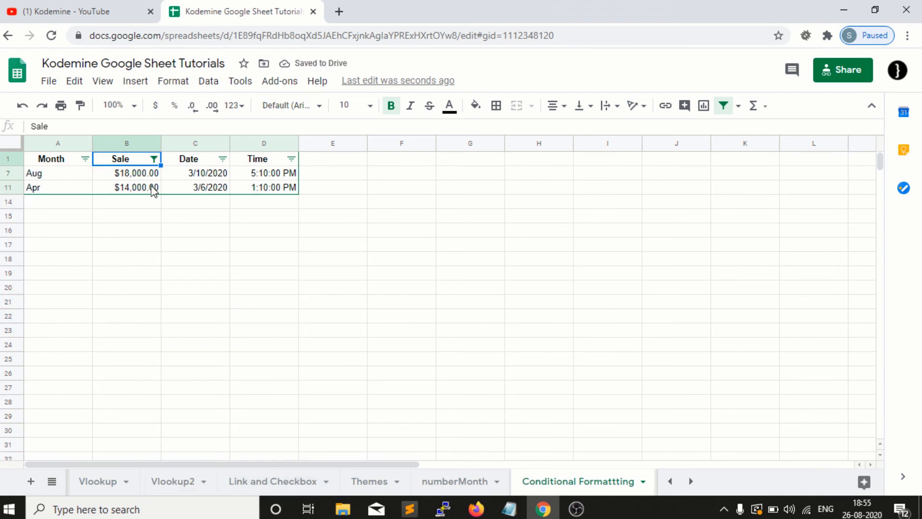
# - Reopen the Sale column's filter settings and look through its list of values
pyautogui.click(154, 159)
pyautogui.scroll(-2, 202, 395)
pyautogui.scroll(2, 204, 396)
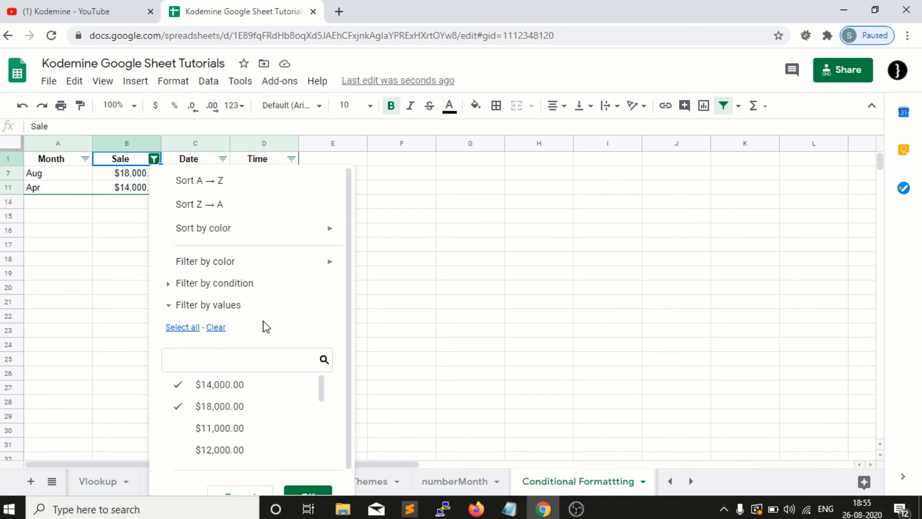